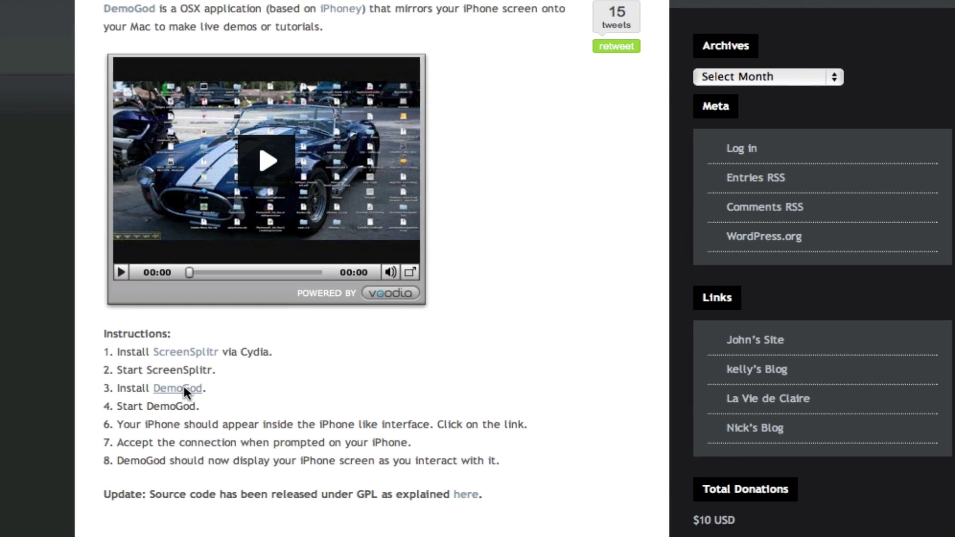
Step: Download DemoGod from the Plutinosoft project page and close the Downloads list
{"action": "left_click", "coordinate": [161, 404]}
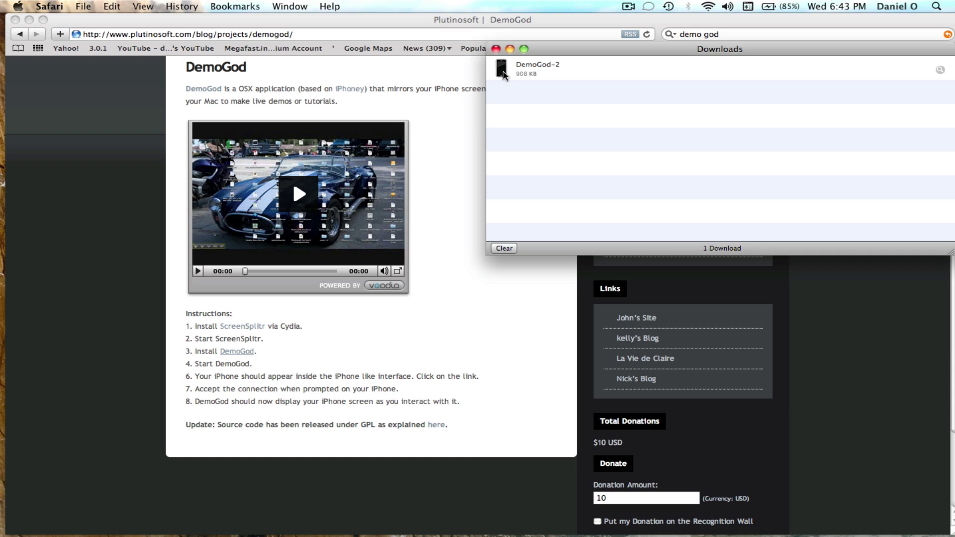
{"action": "left_click", "coordinate": [495, 49]}
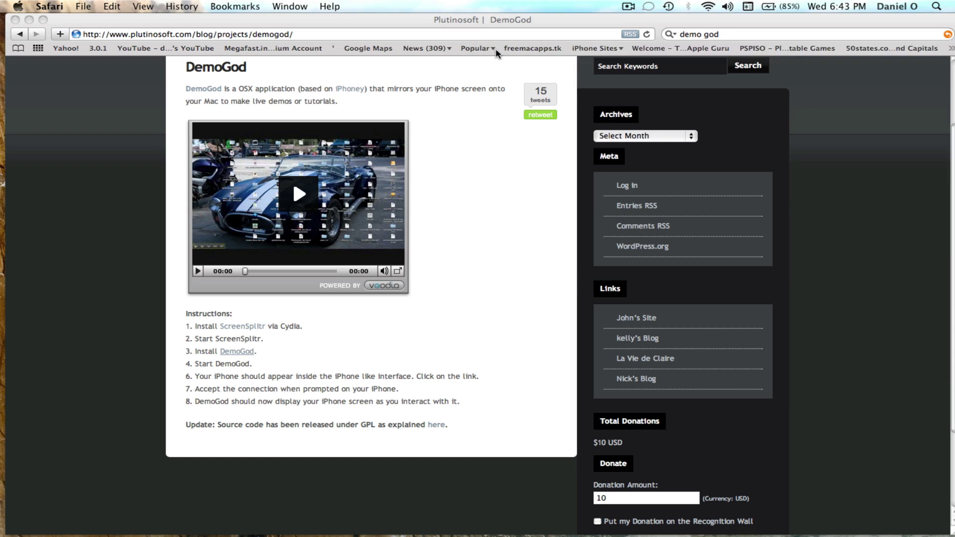
Step: Close the Safari window so DemoGod can mirror the iPhone screen
{"action": "left_click", "coordinate": [16, 21]}
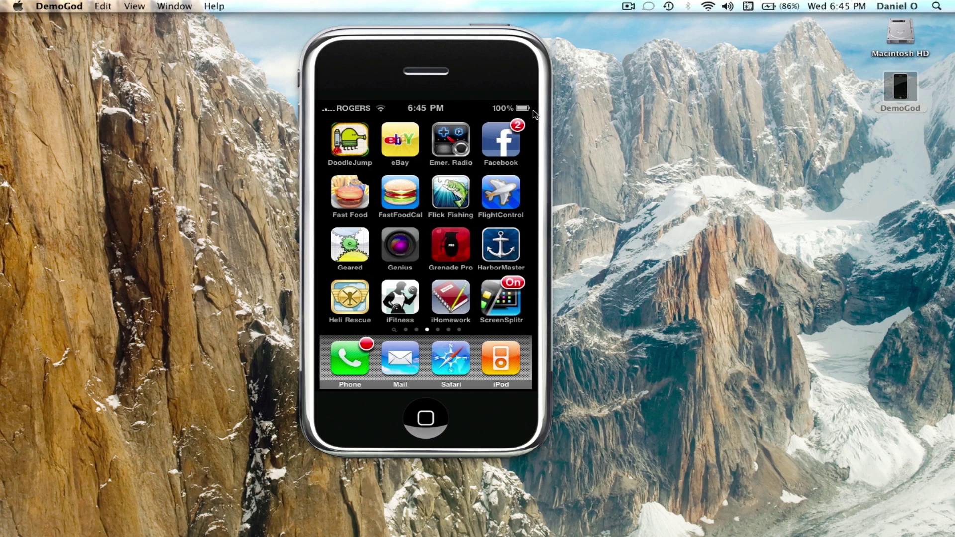
Step: Bring the mirrored iPhone window to the front and quit DemoGod from its menu
{"action": "left_click", "coordinate": [904, 91]}
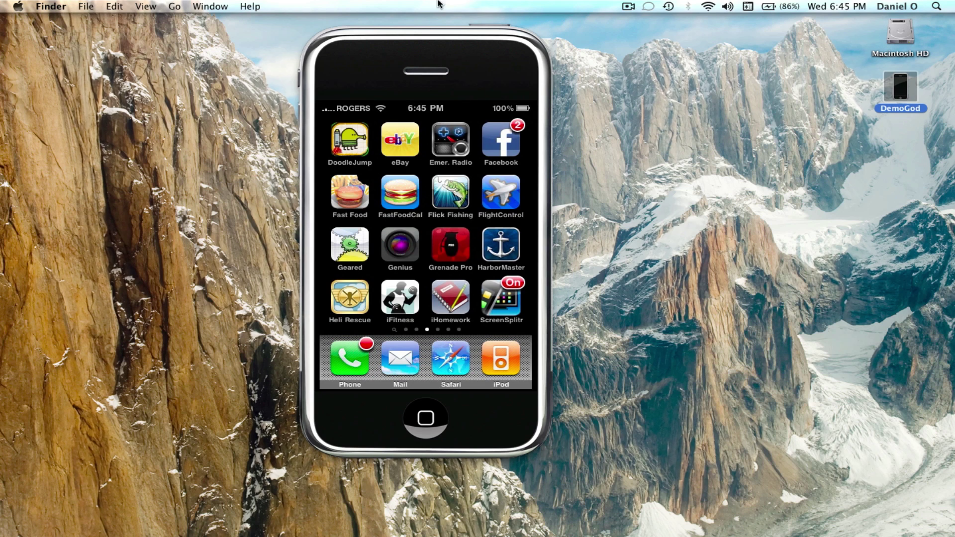
{"action": "left_click", "coordinate": [374, 33]}
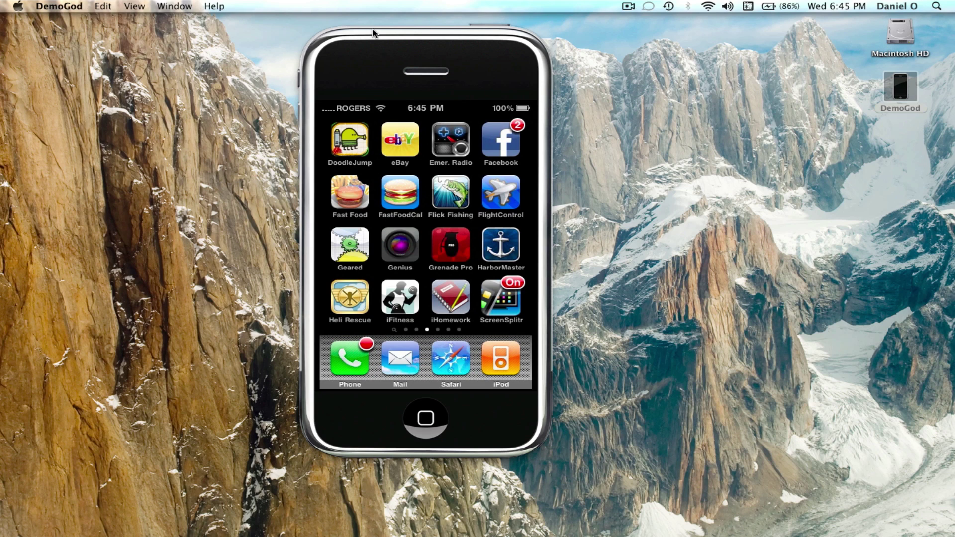
{"action": "left_click", "coordinate": [61, 6]}
{"action": "left_click", "coordinate": [86, 117]}
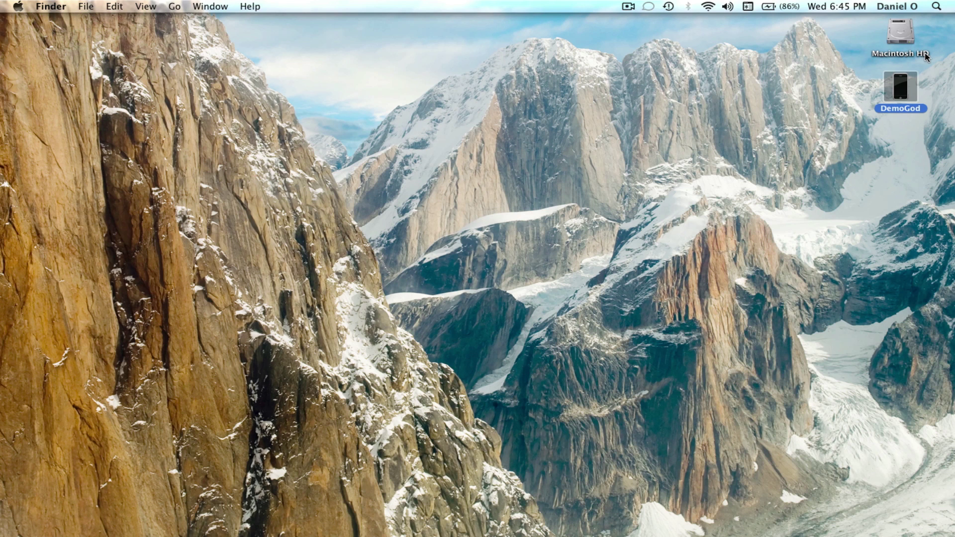
Step: Relaunch DemoGod from its desktop icon to reconnect the iPhone
{"action": "double_click", "coordinate": [896, 96]}
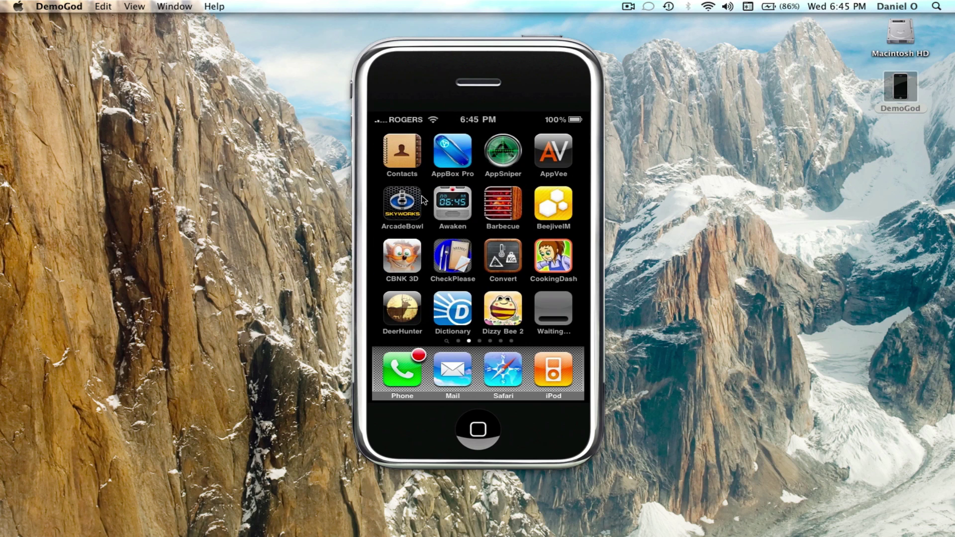
{"action": "key", "text": "super+t"}
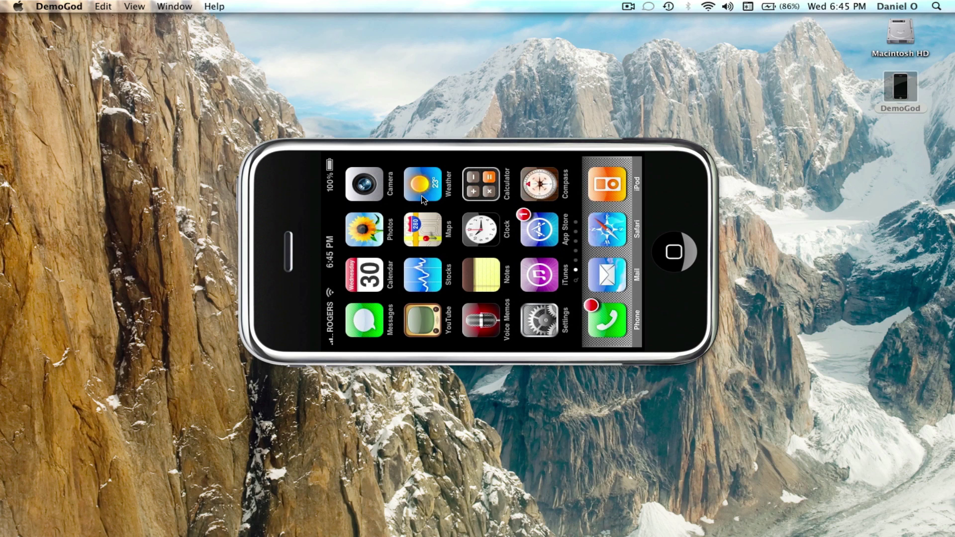
{"action": "key", "text": "super+t"}
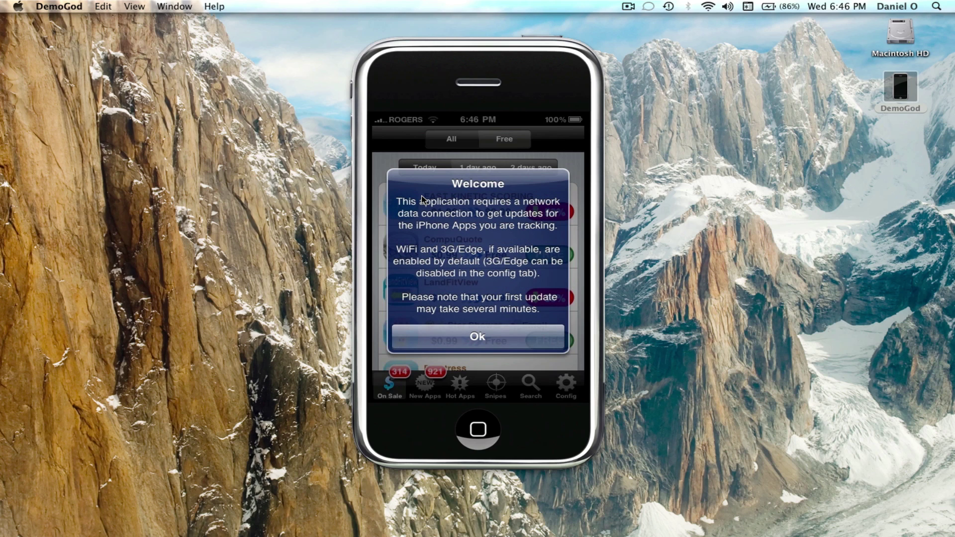
Step: Dismiss AppSniper's Welcome notice to reveal the On Sale list
{"action": "key", "text": "Return"}
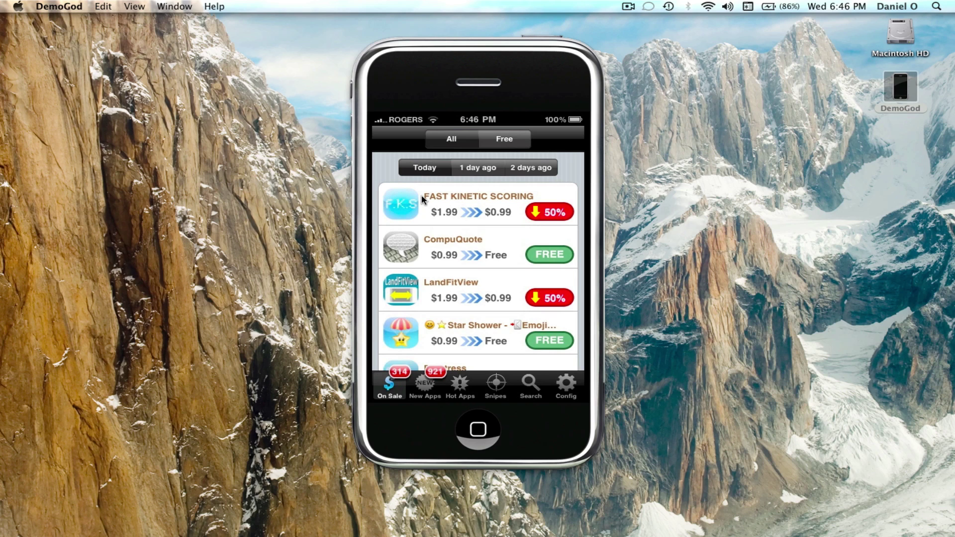
{"action": "scroll", "coordinate": [421, 197], "scroll_direction": "down", "scroll_amount": 5}
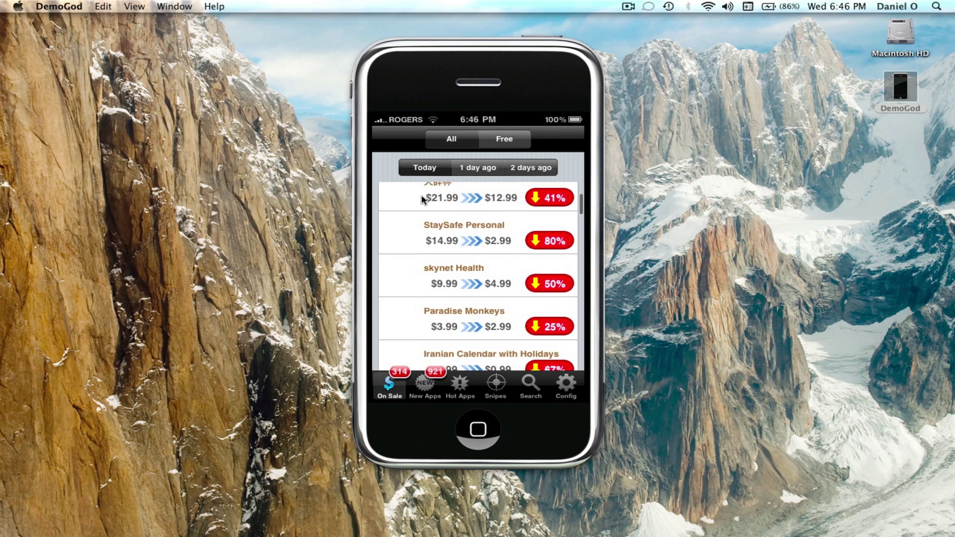